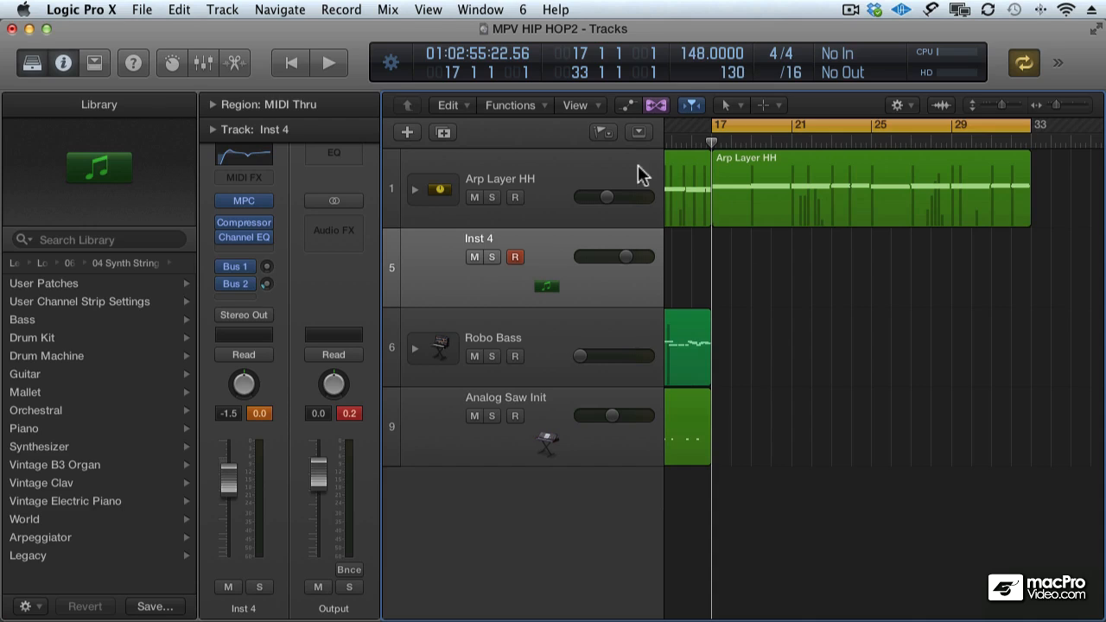
Create one software instrument track directly below the Inst 4 track, routed to Output 1 + 2.
click(580, 171)
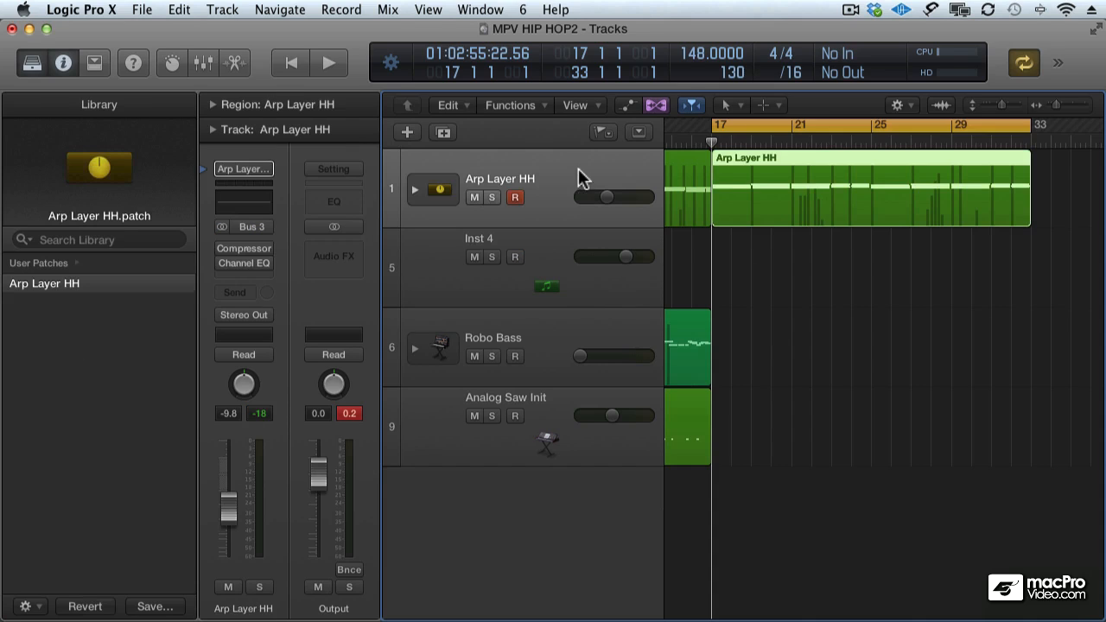
click(563, 411)
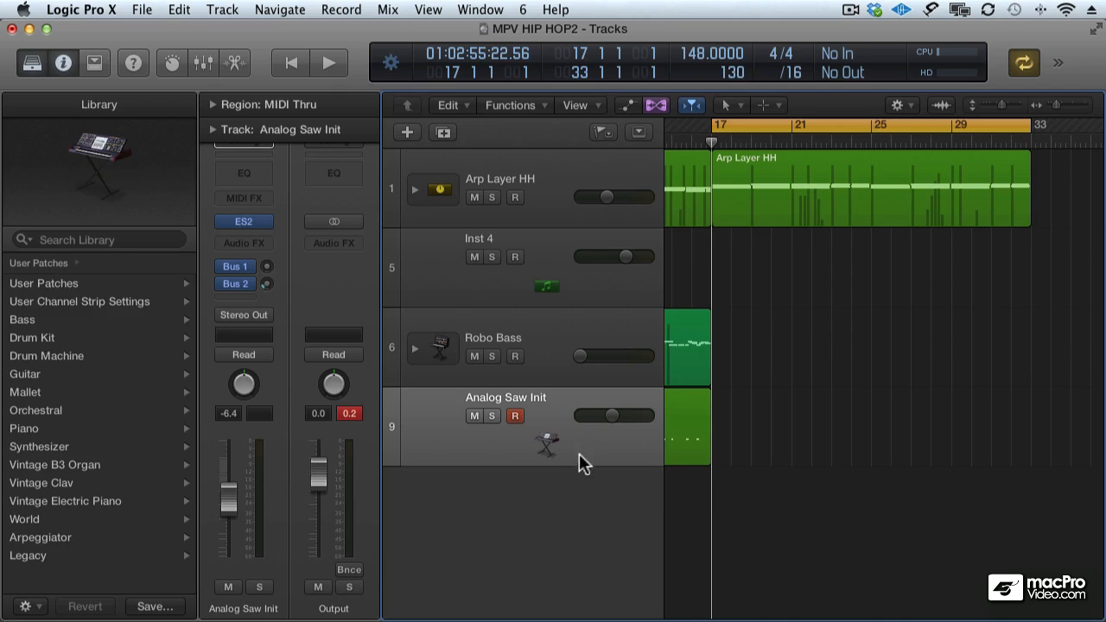
click(499, 301)
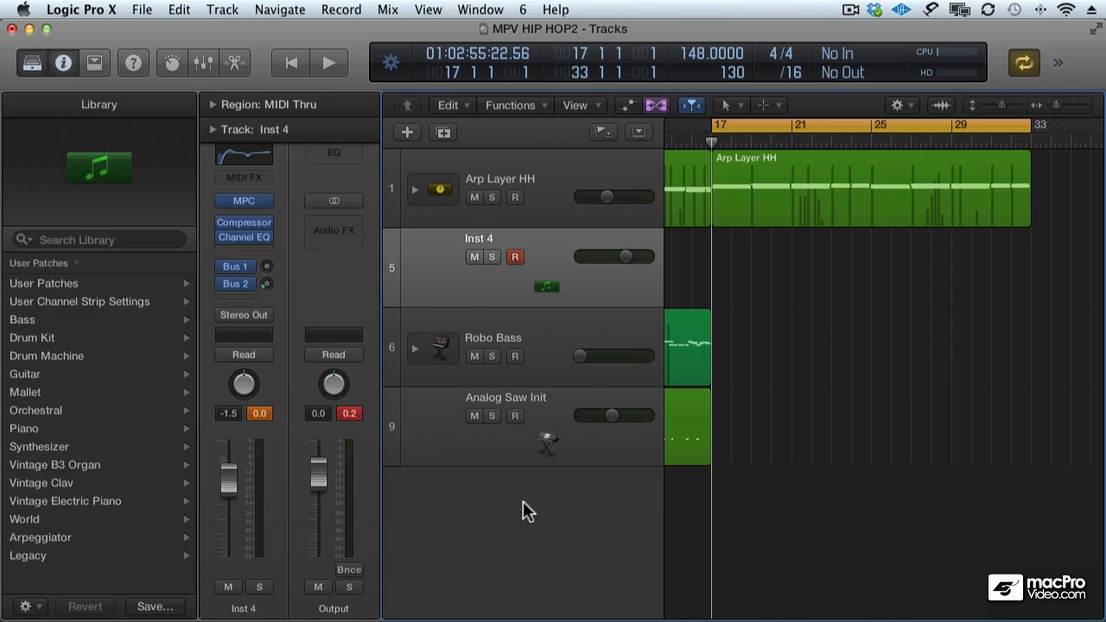
click(407, 127)
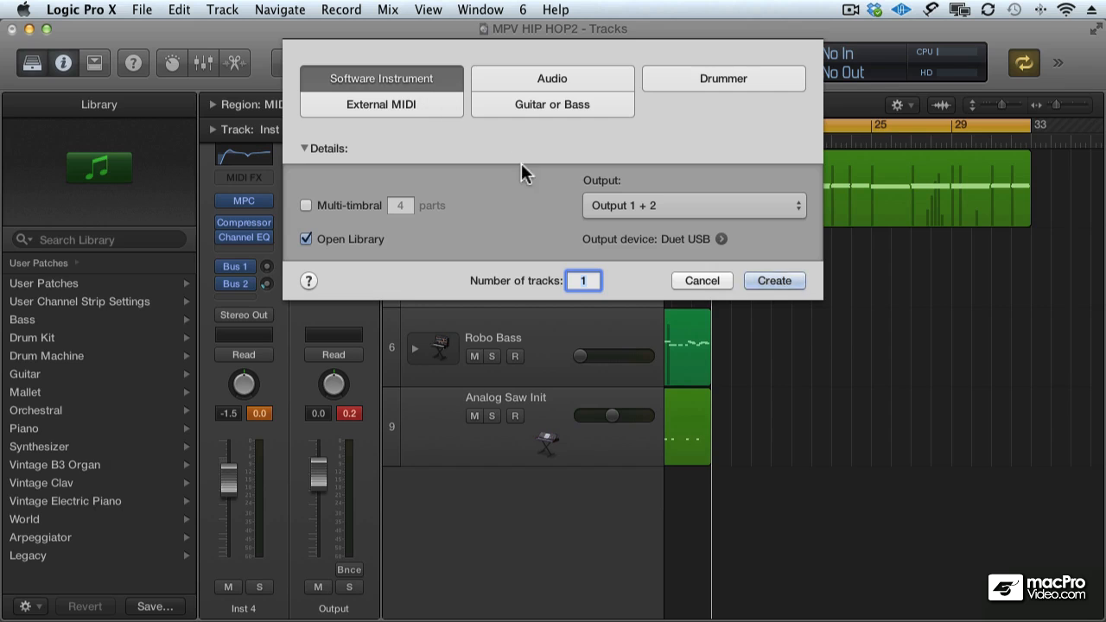
click(763, 280)
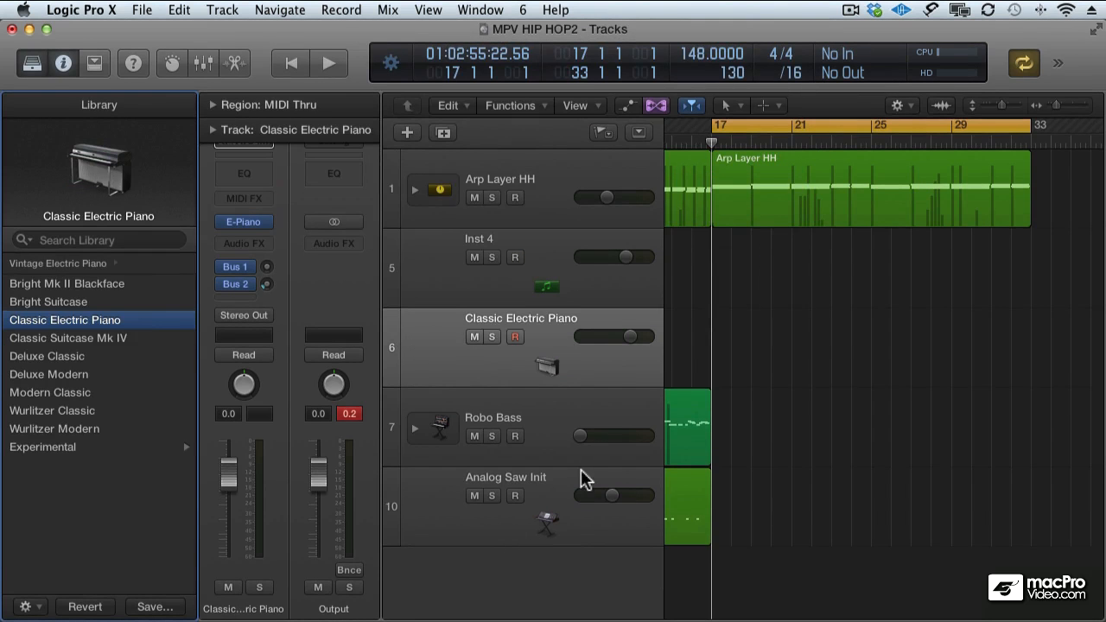
click(519, 329)
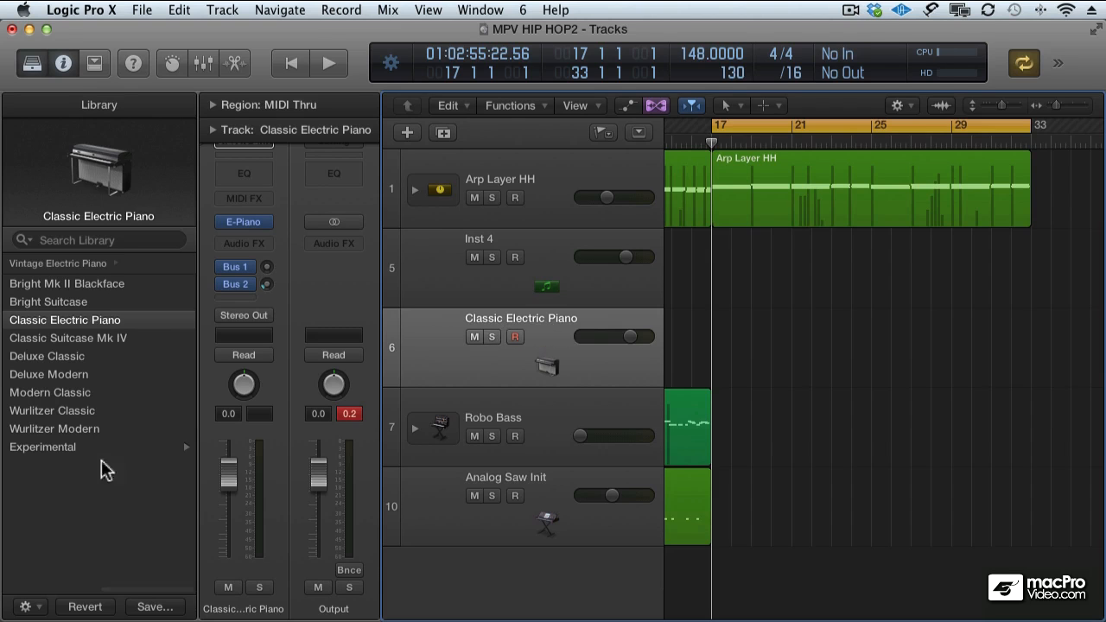
Load Smooth Strings from Legacy, Logic, 06 Synthesizers, 04 Synth Strings onto the new track and lower its volume to -2.5 dB.
scroll(88, 517, left, 3)
scroll(88, 507, left, 3)
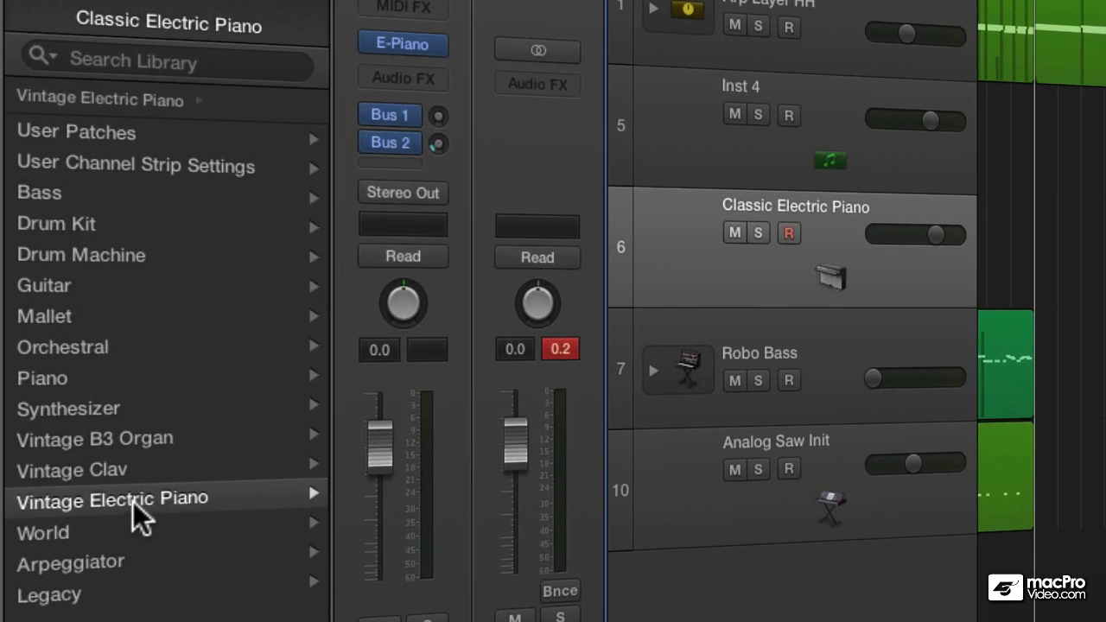
click(24, 594)
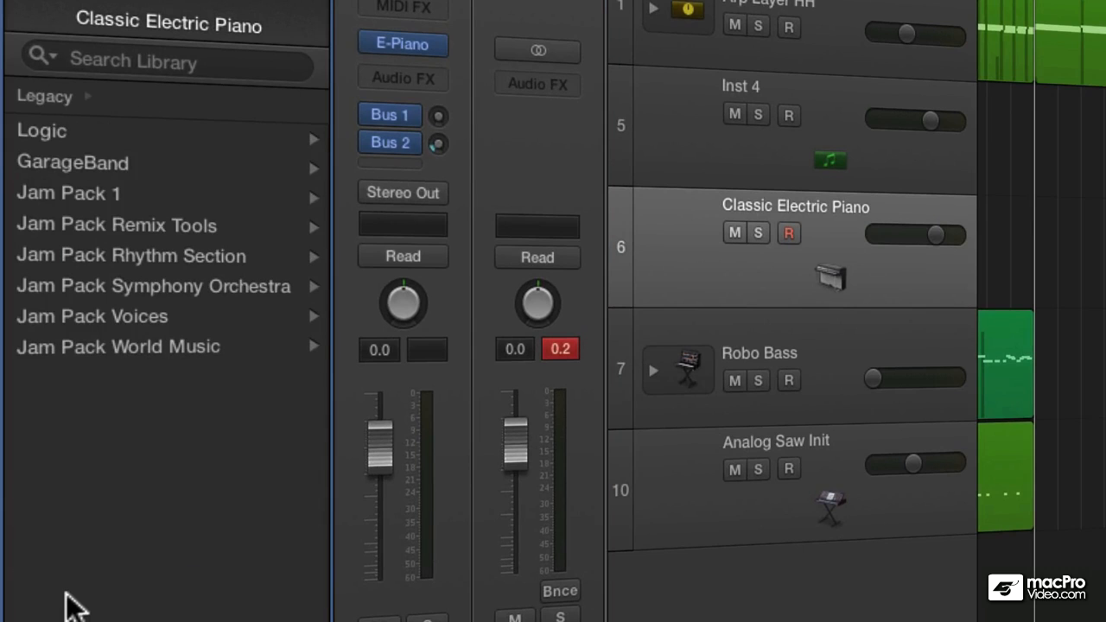
click(81, 131)
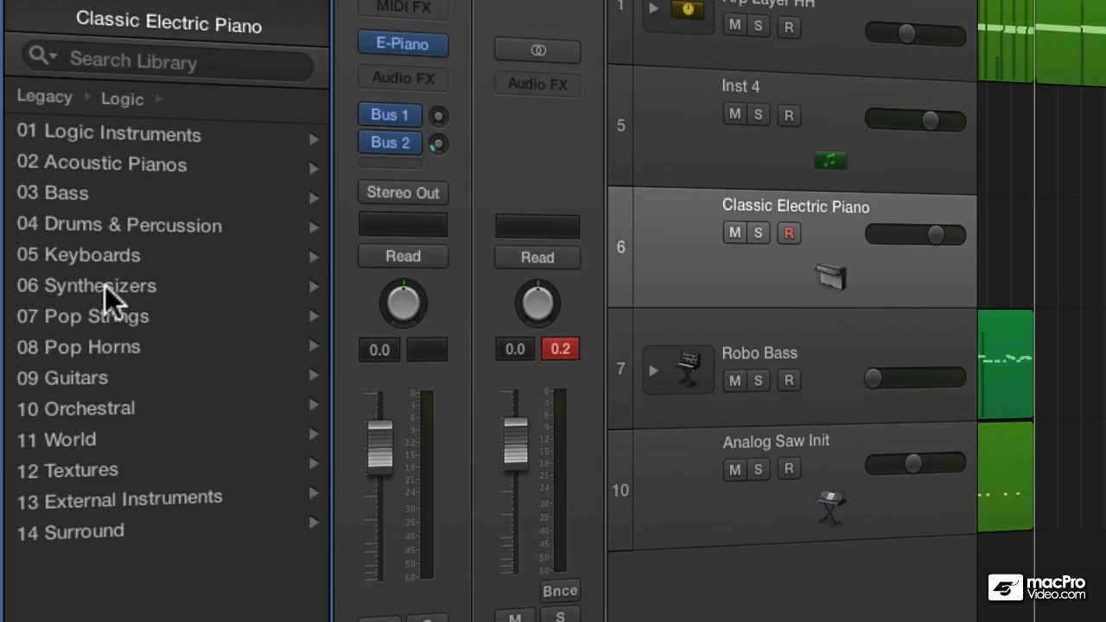
click(134, 289)
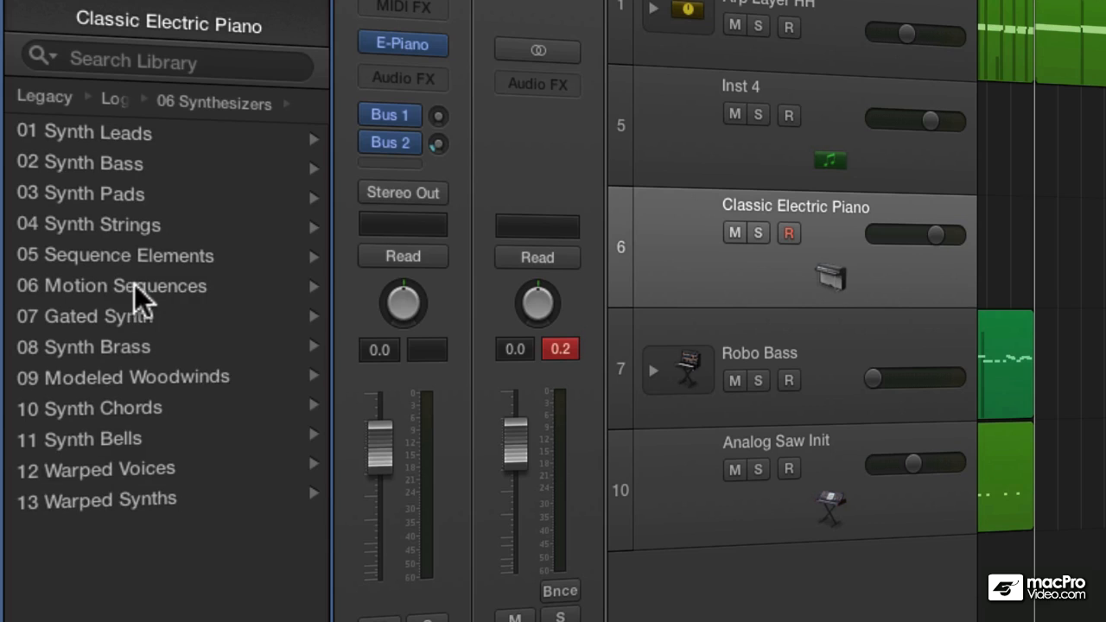
click(103, 226)
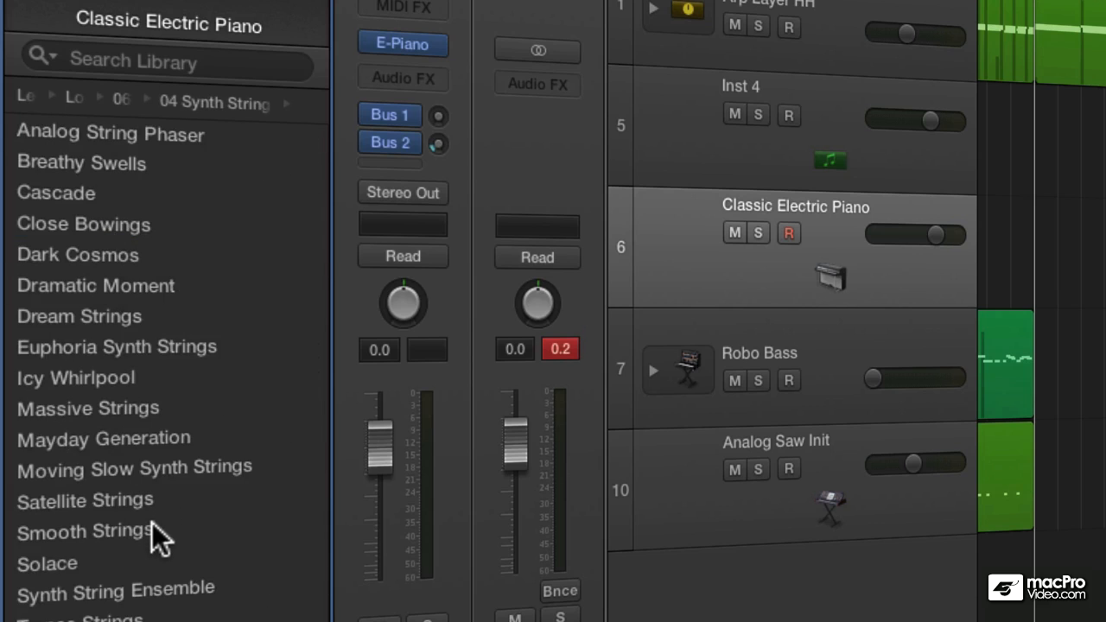
click(152, 528)
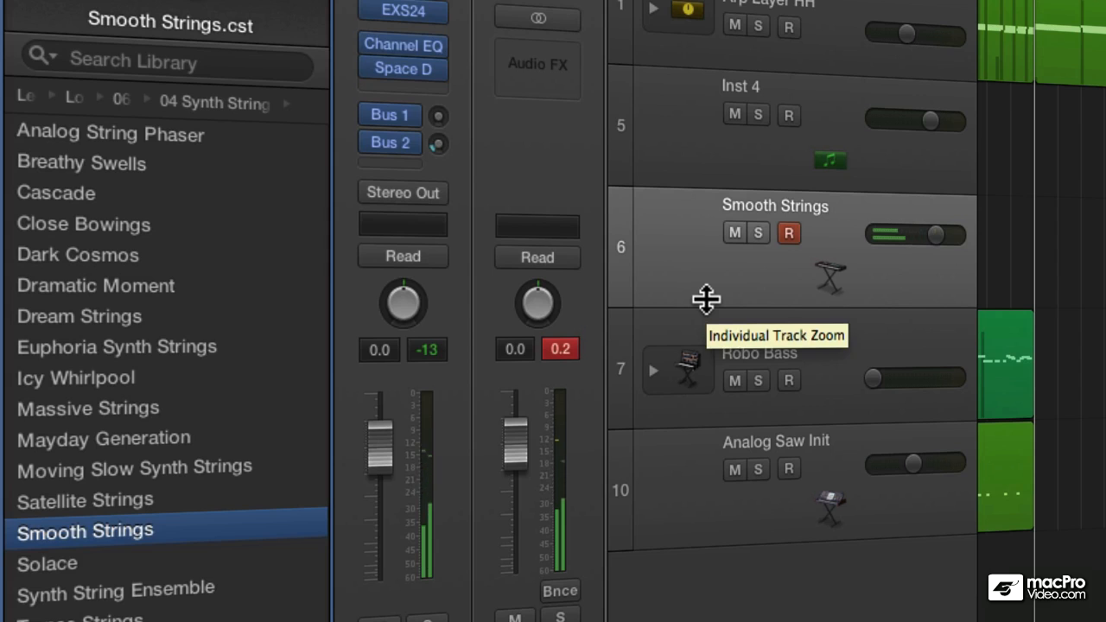
drag(934, 234, 923, 234)
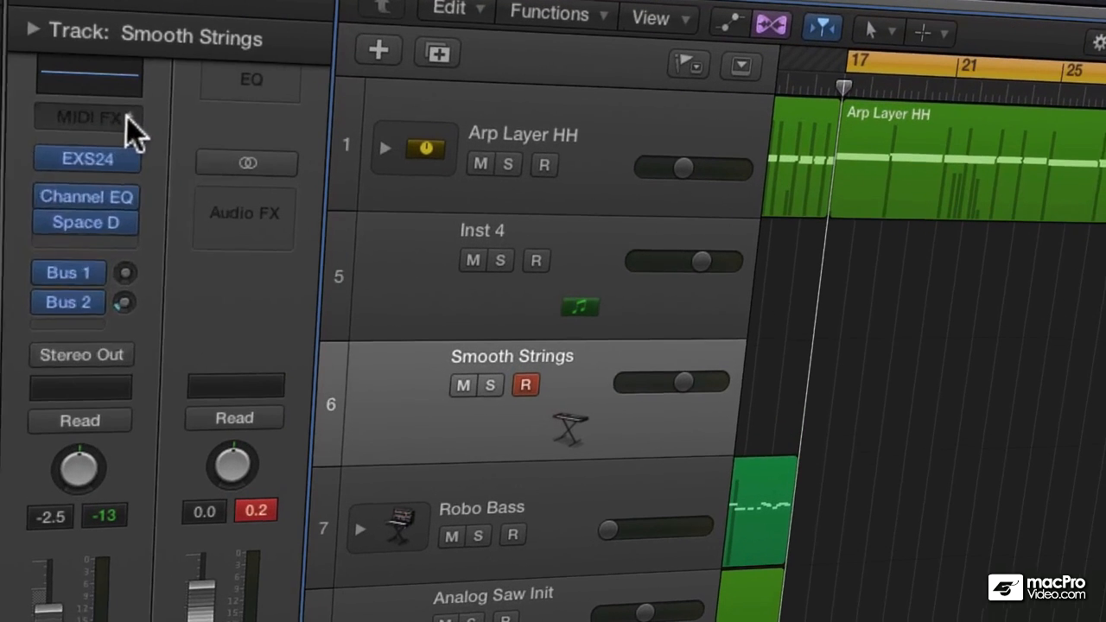
Insert the Chord Trigger MIDI effect on the Smooth Strings track and switch it to Multi mode.
click(259, 178)
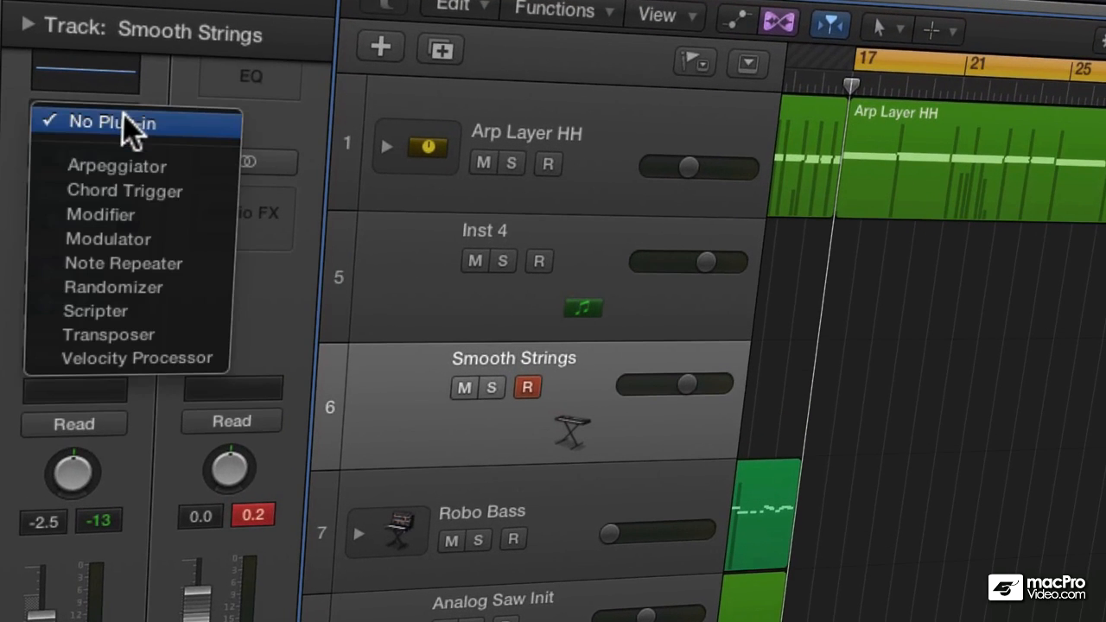
click(107, 190)
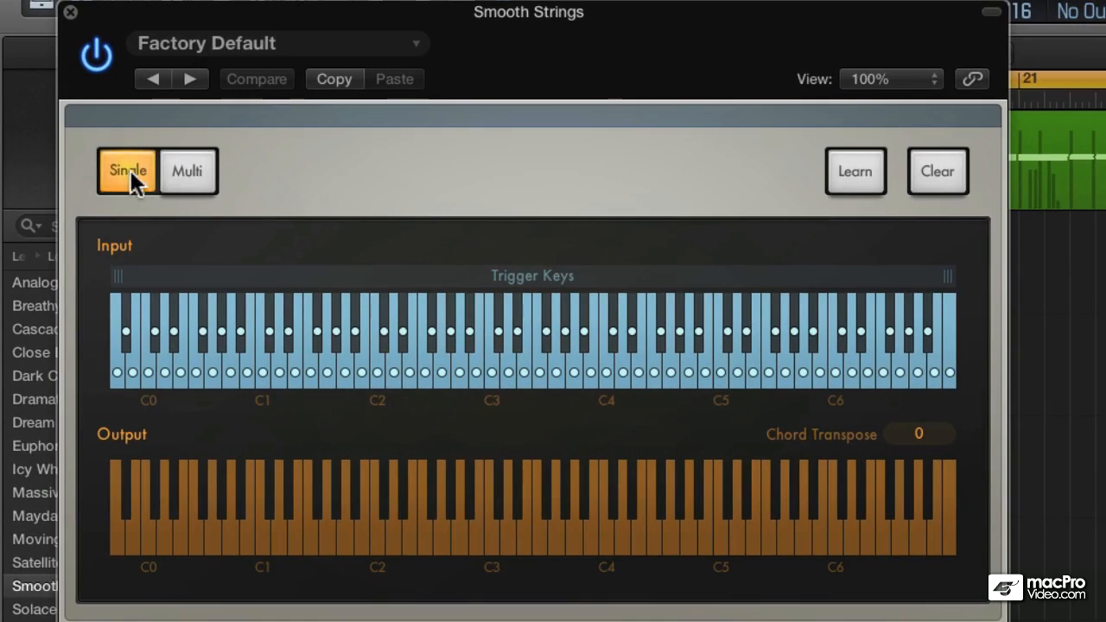
click(178, 168)
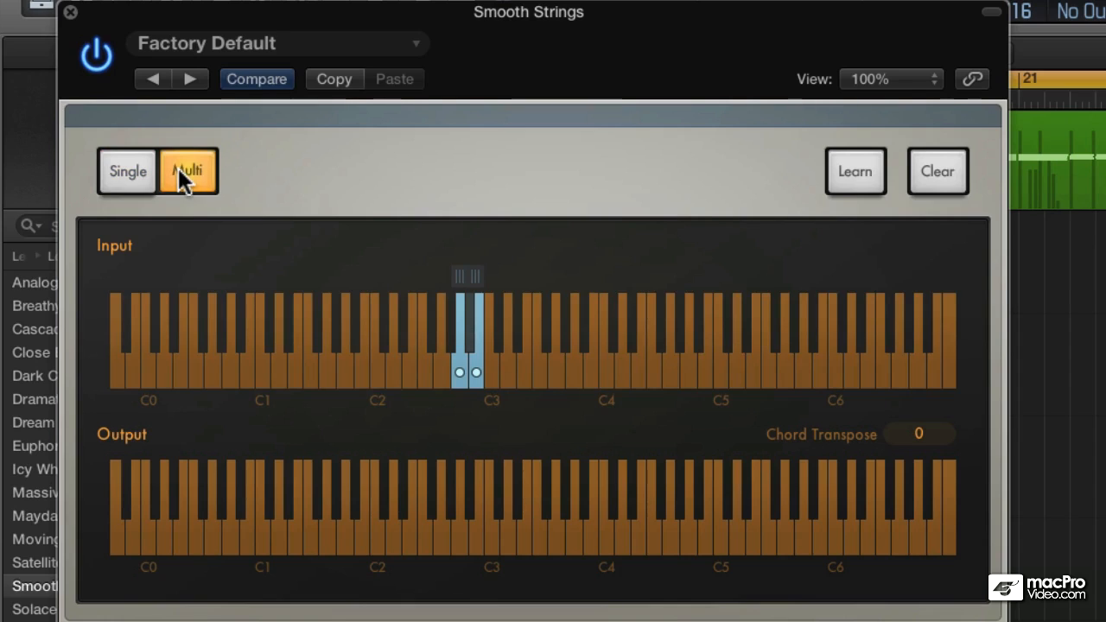
Clear the chords assigned to trigger keys A2 and B2 in Chord Trigger.
click(477, 372)
click(938, 170)
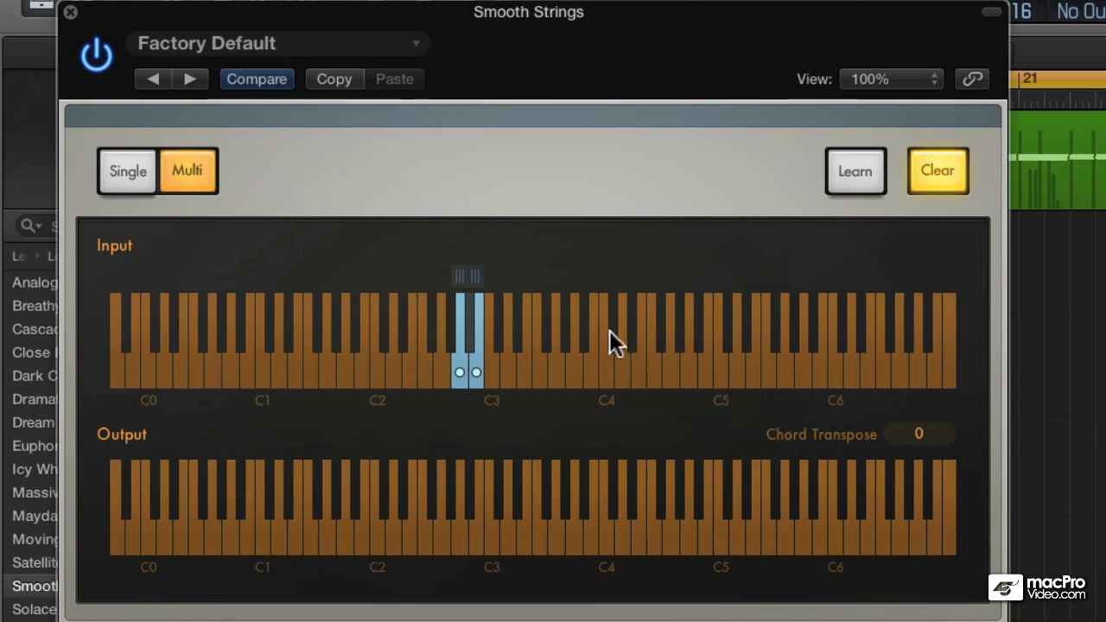
click(475, 374)
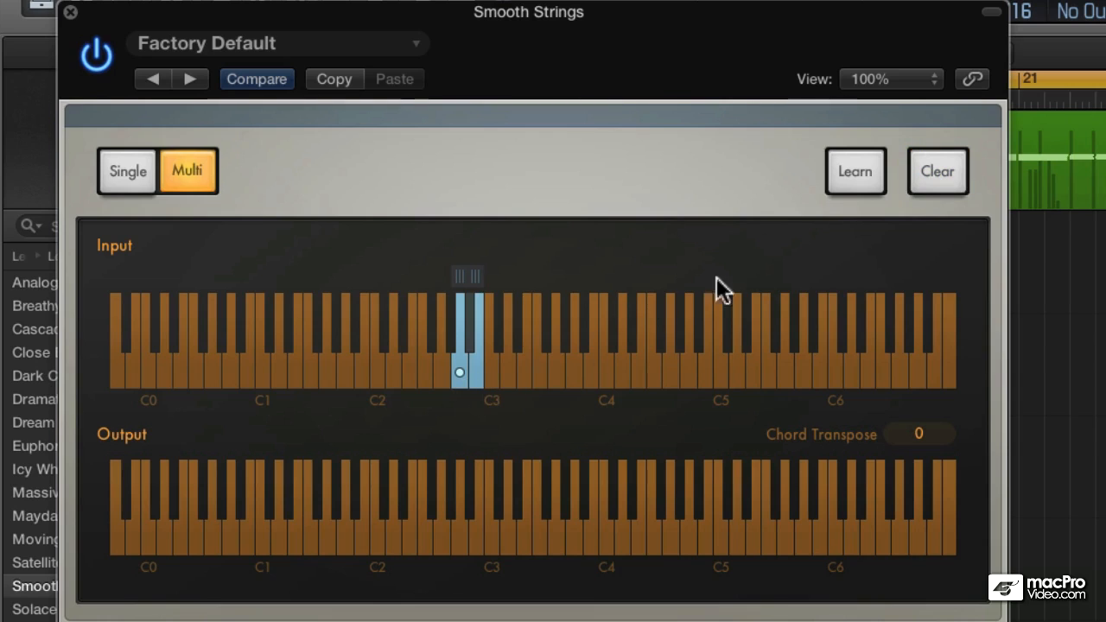
click(932, 172)
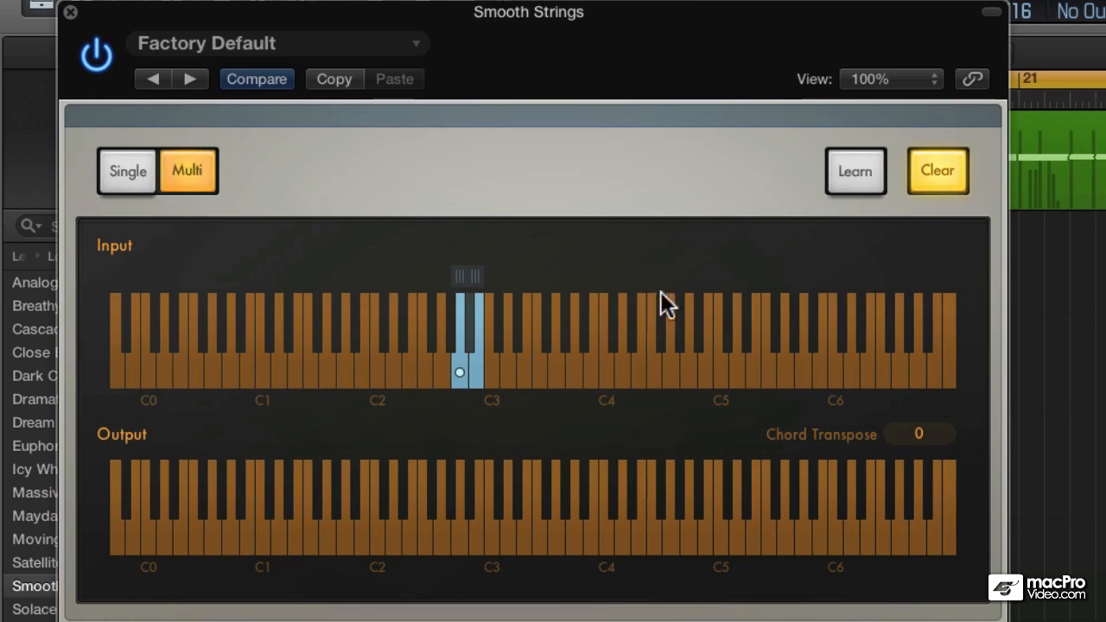
click(461, 365)
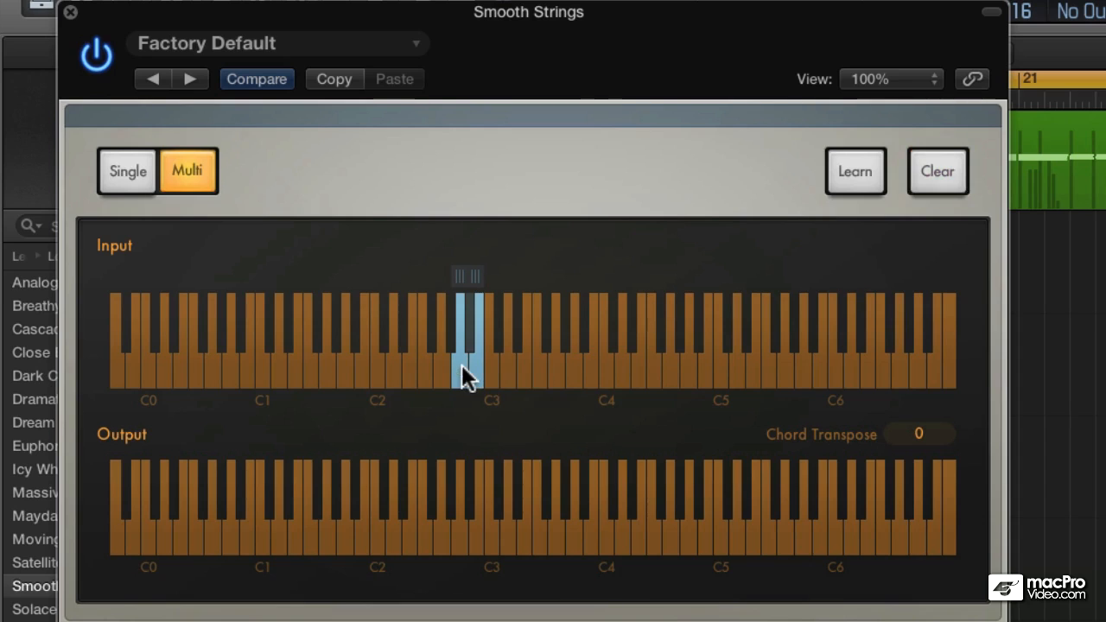
click(935, 172)
click(926, 171)
click(492, 549)
click(492, 549)
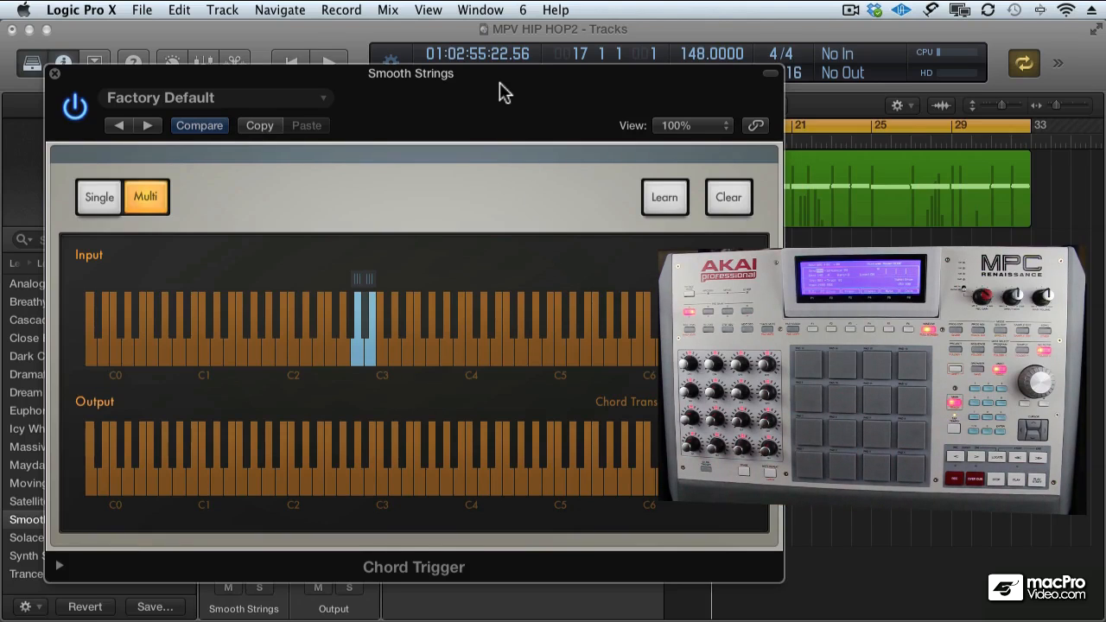
Have Chord Trigger learn chords for the five trigger keys from C1 to E1, and close the plug-in window.
drag(500, 83, 500, 96)
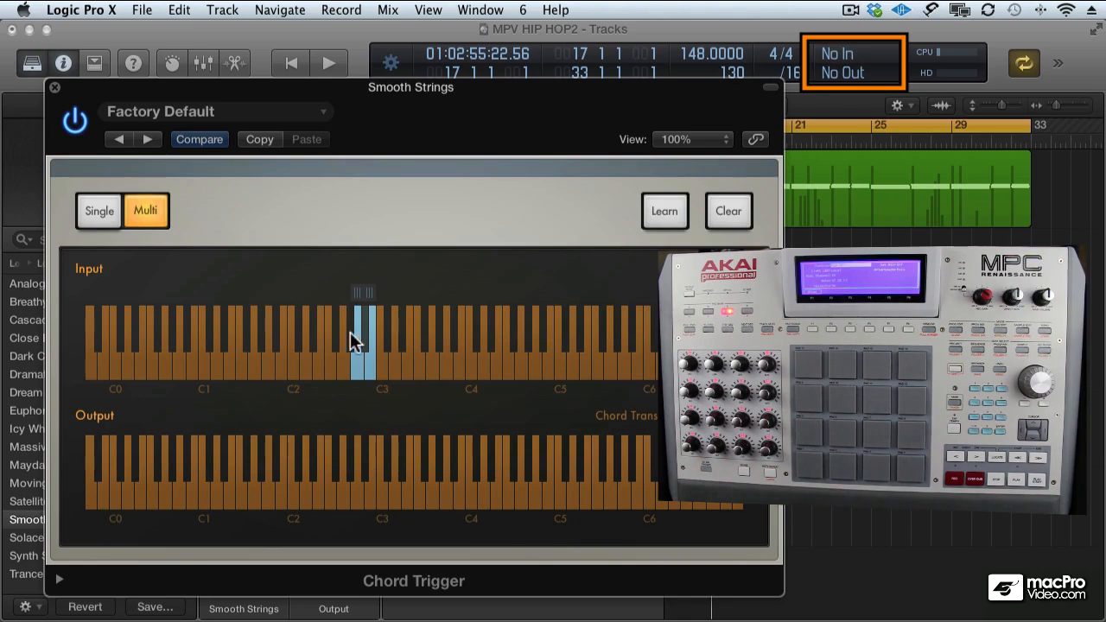
click(203, 373)
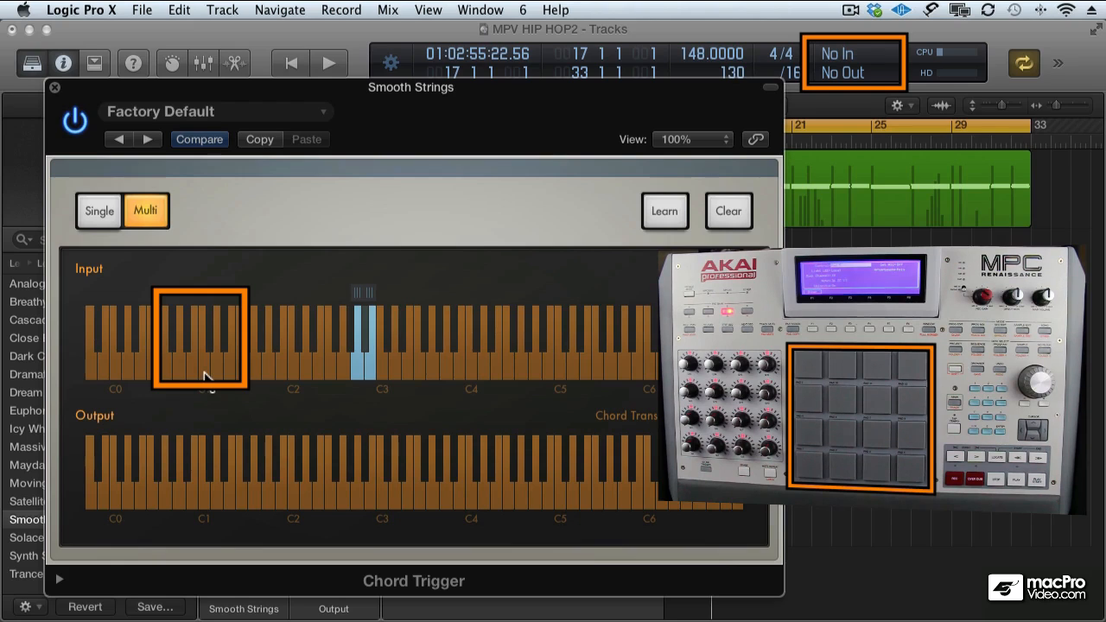
click(666, 211)
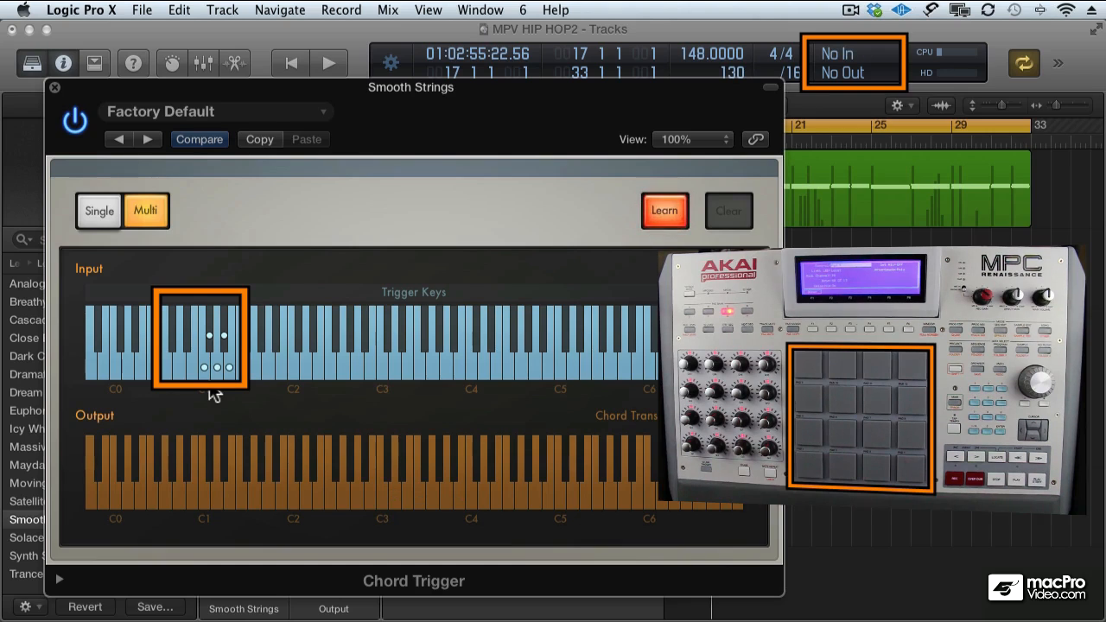
click(651, 215)
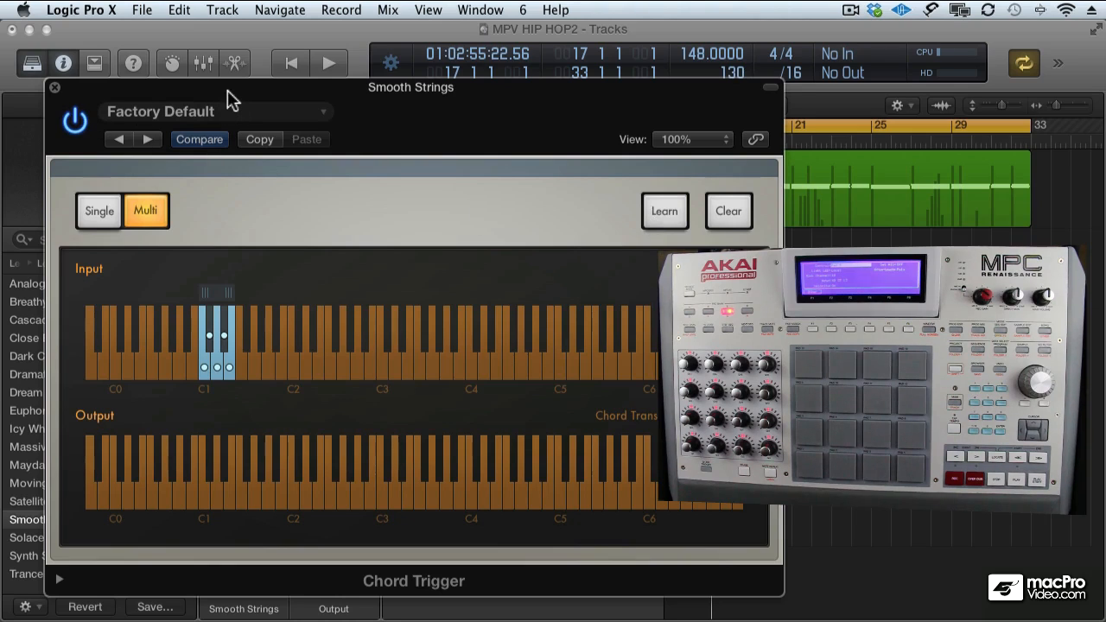
key(super+w)
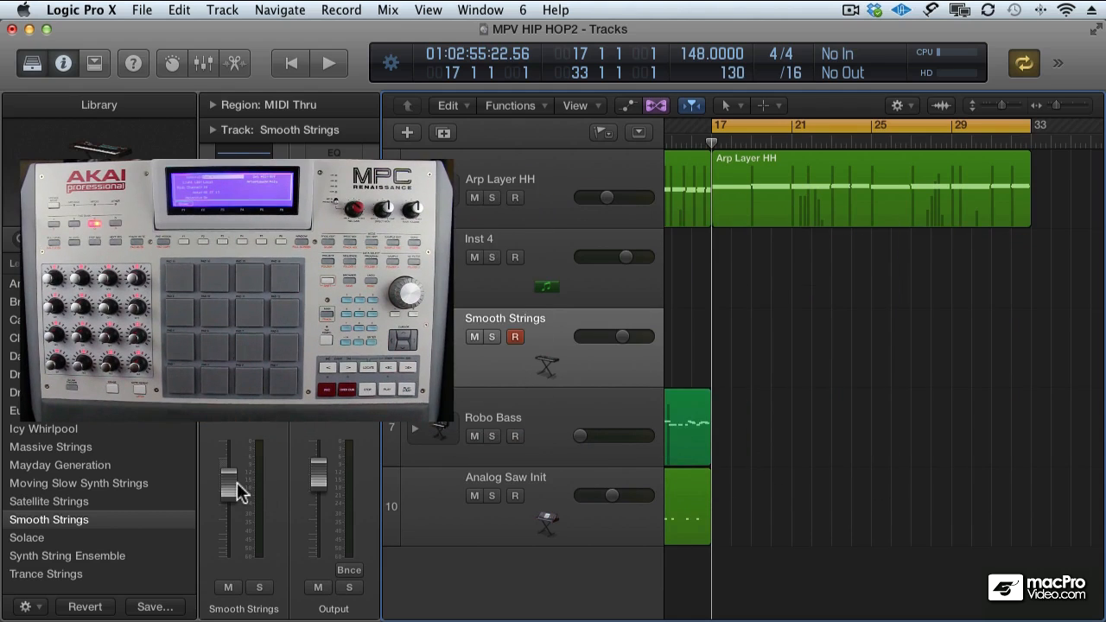
Lower the Smooth Strings track's volume further and record a triggered chord part from bar 17 to bar 33.
drag(235, 486, 236, 526)
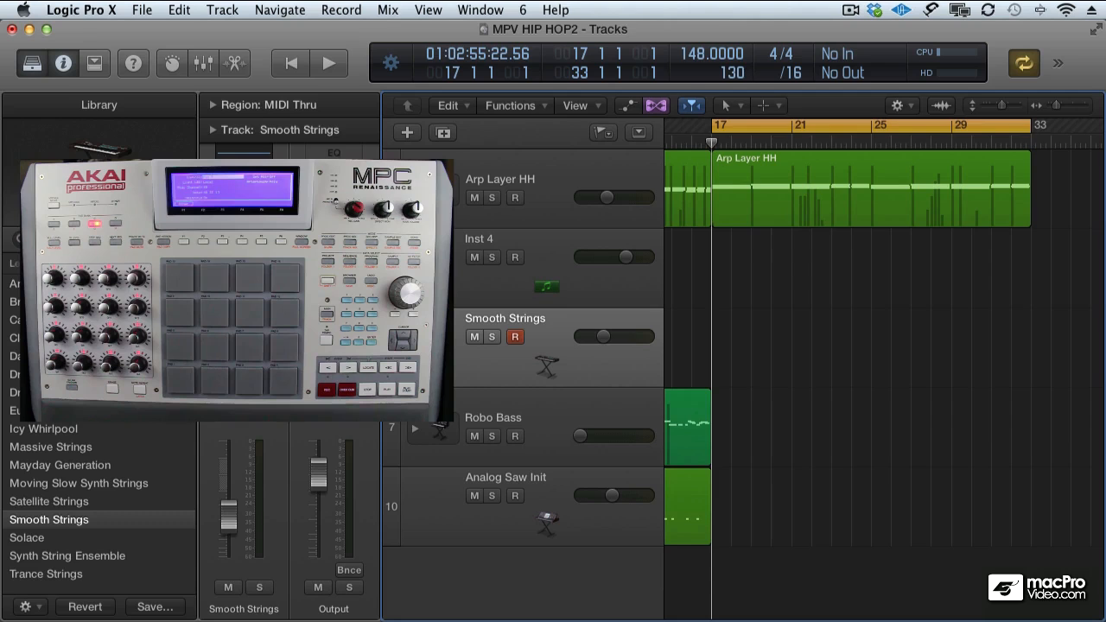
key(r)
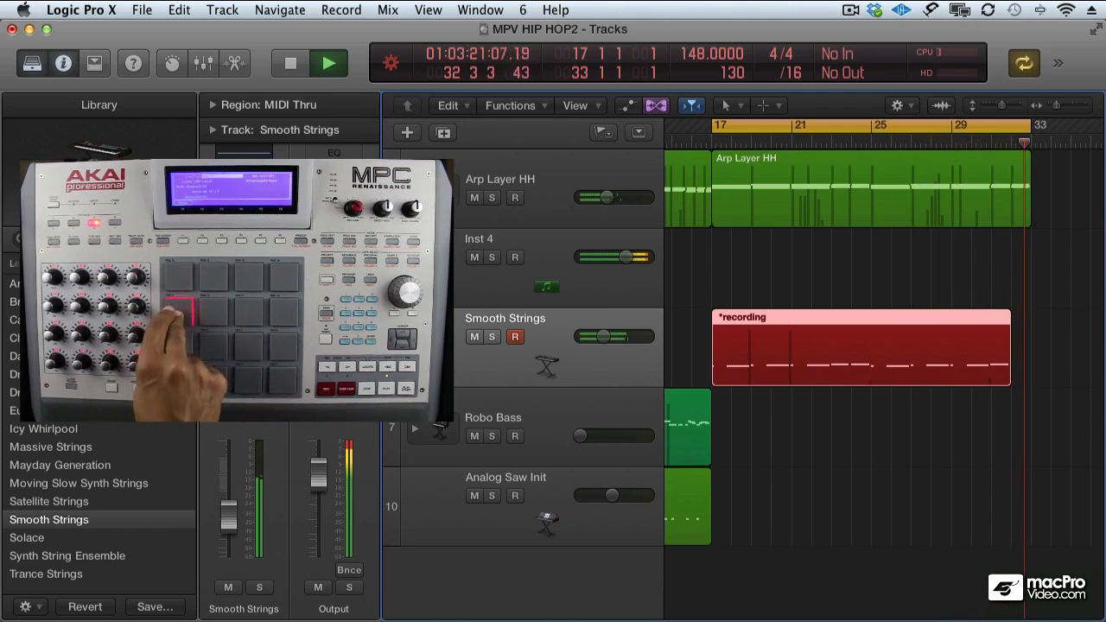
key(space)
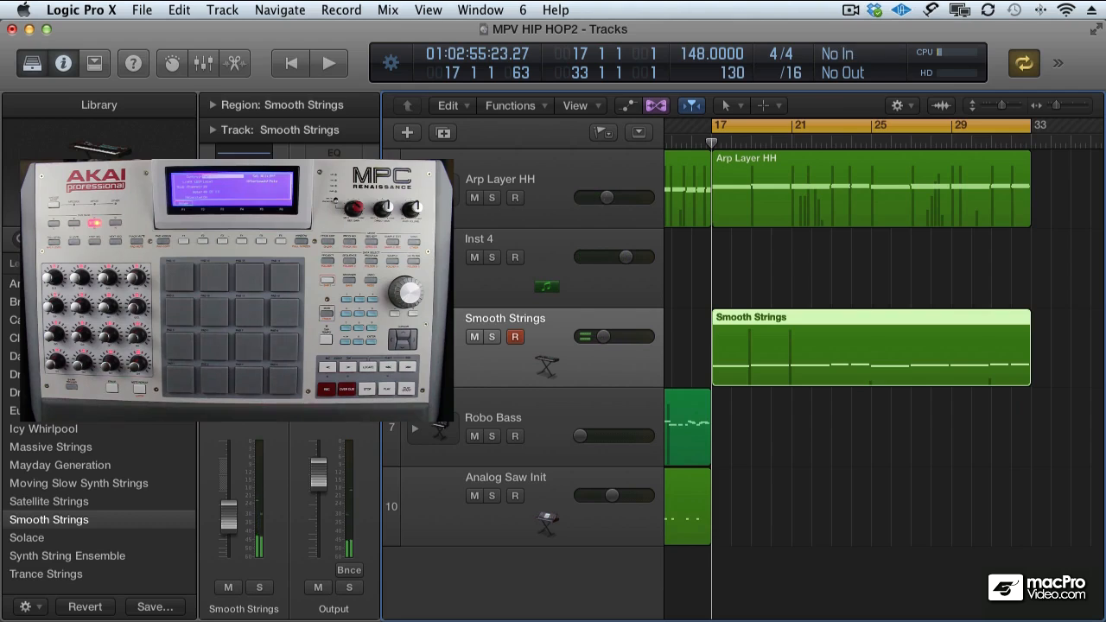